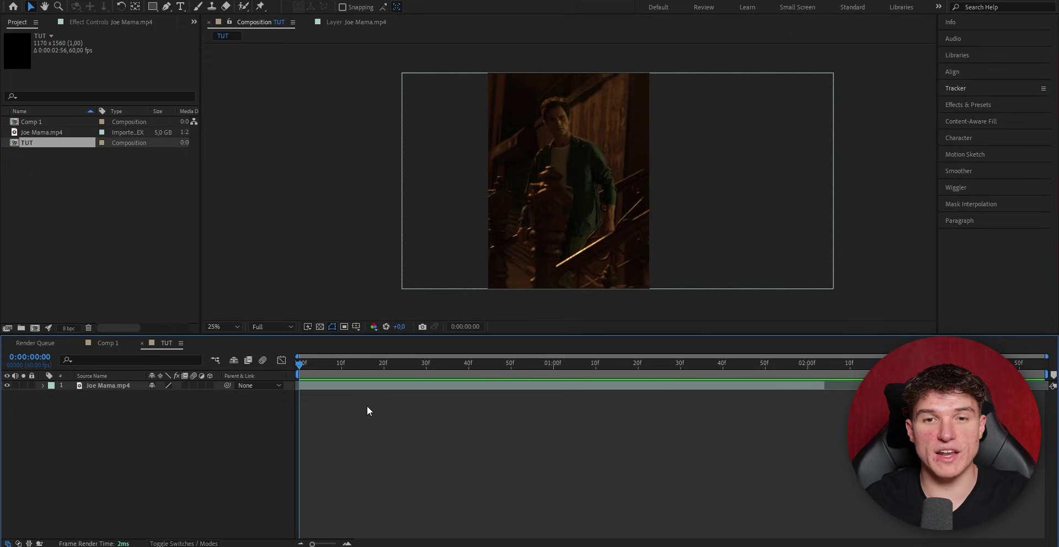
- Preview the clip, then start a Stabilize Motion track on the Joe Mama.mp4 layer
key("space")
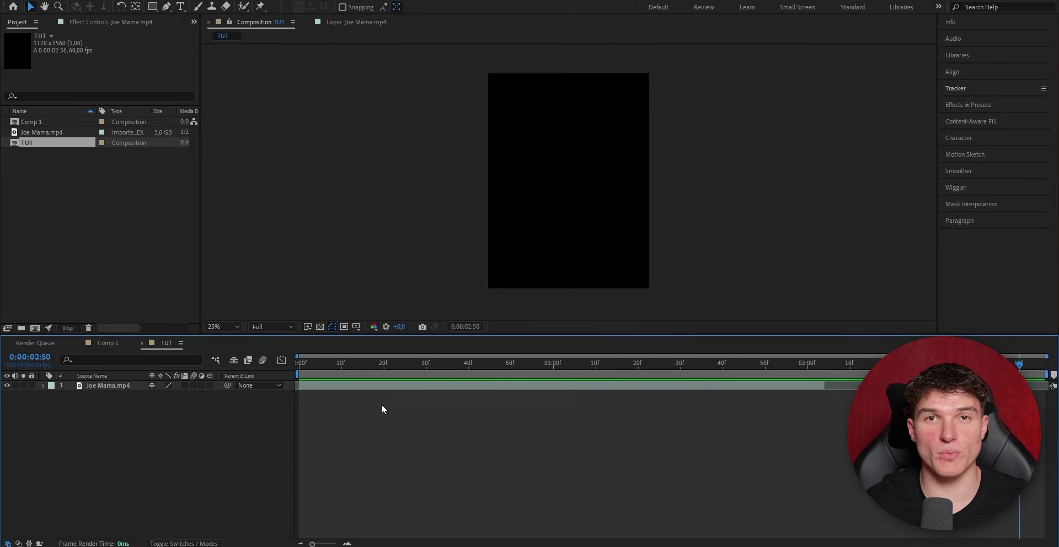
key("space")
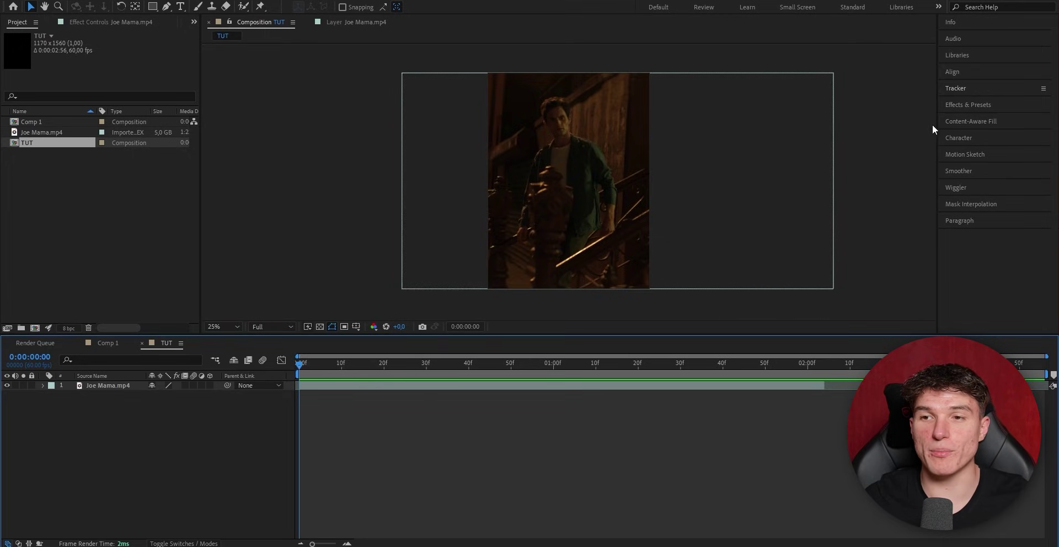
left_click(960, 89)
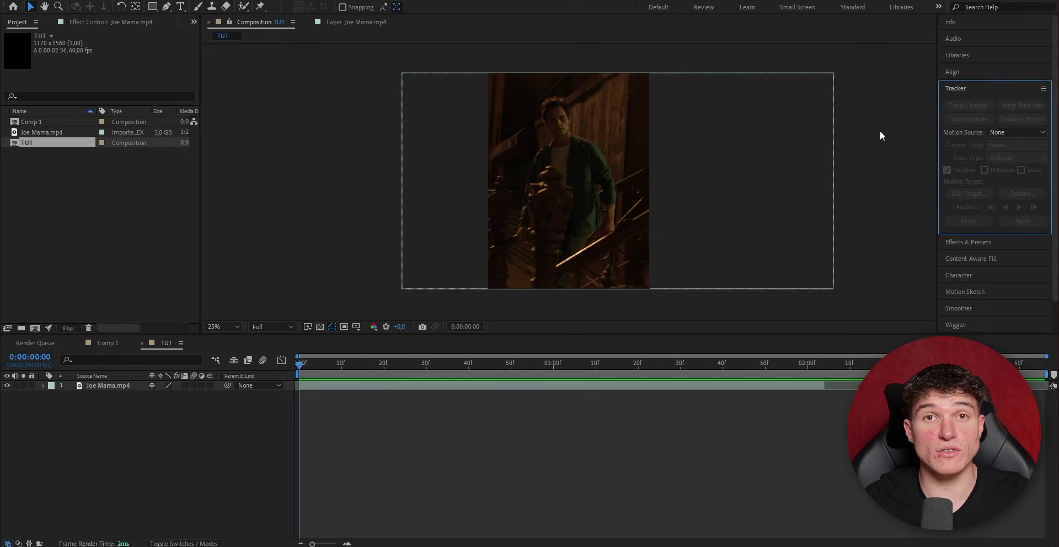
key("alt+w")
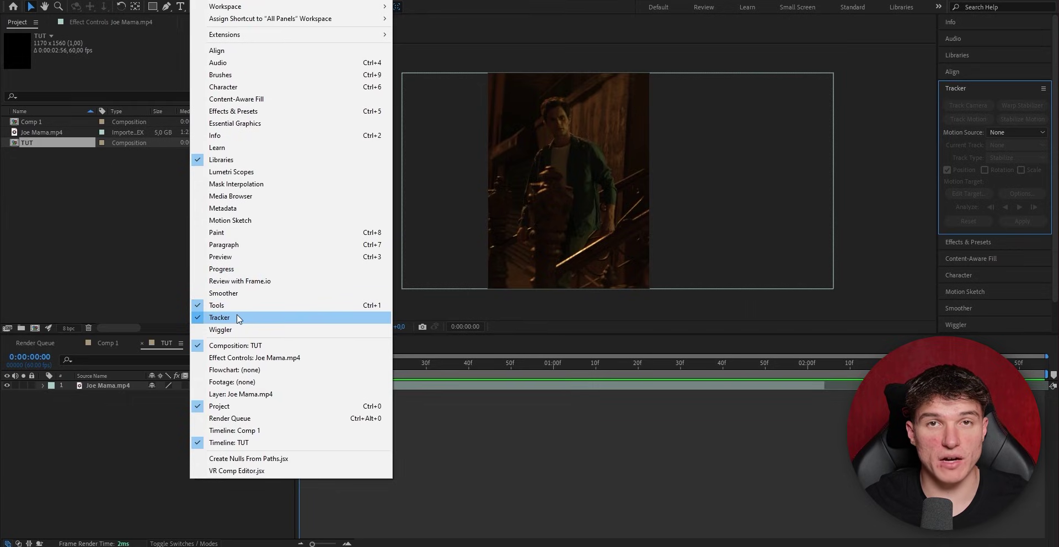
left_click(238, 317)
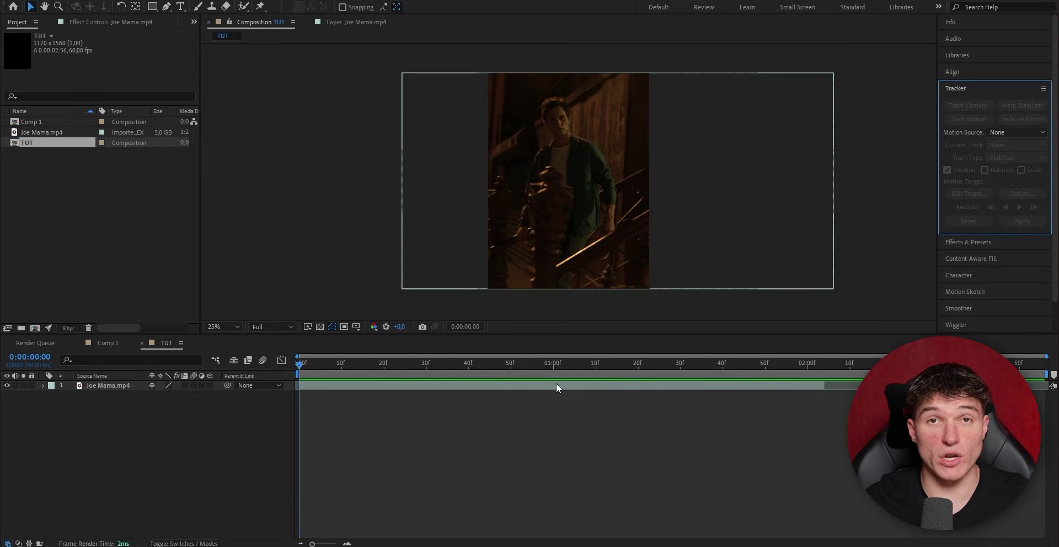
left_click(556, 386)
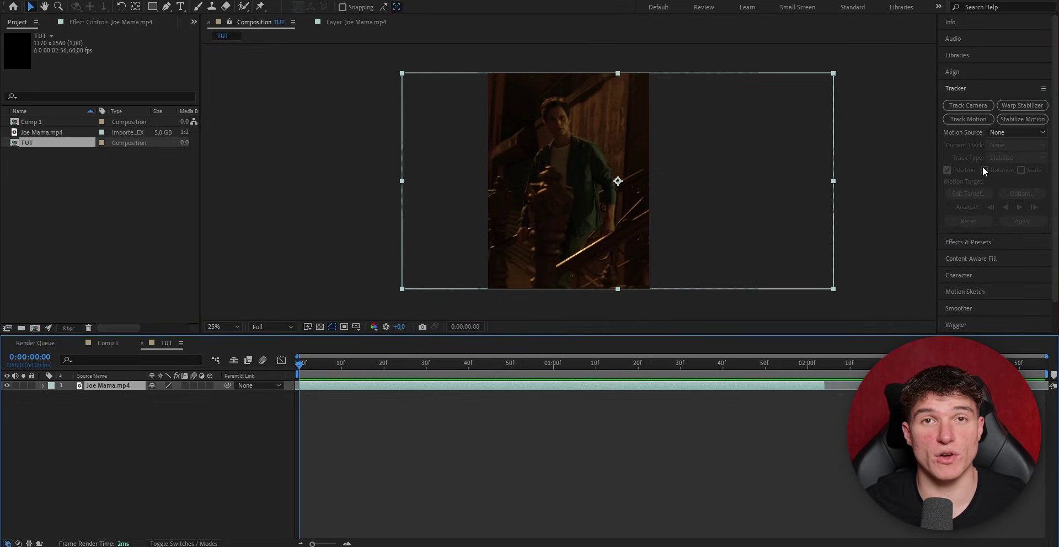
left_click(1022, 119)
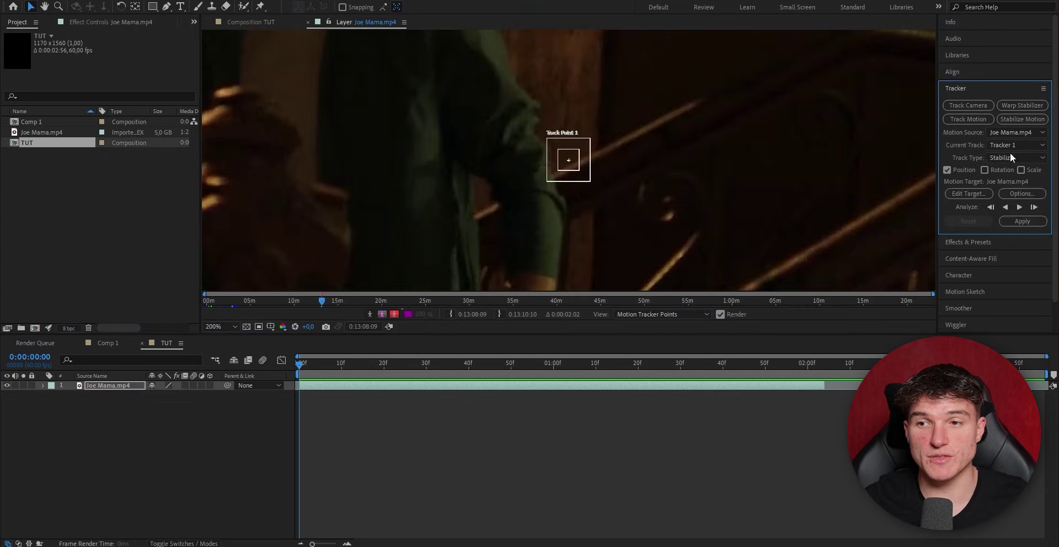
- Enlarge Track Point 1's feature and search boxes and place it on the man's face
left_click(590, 180)
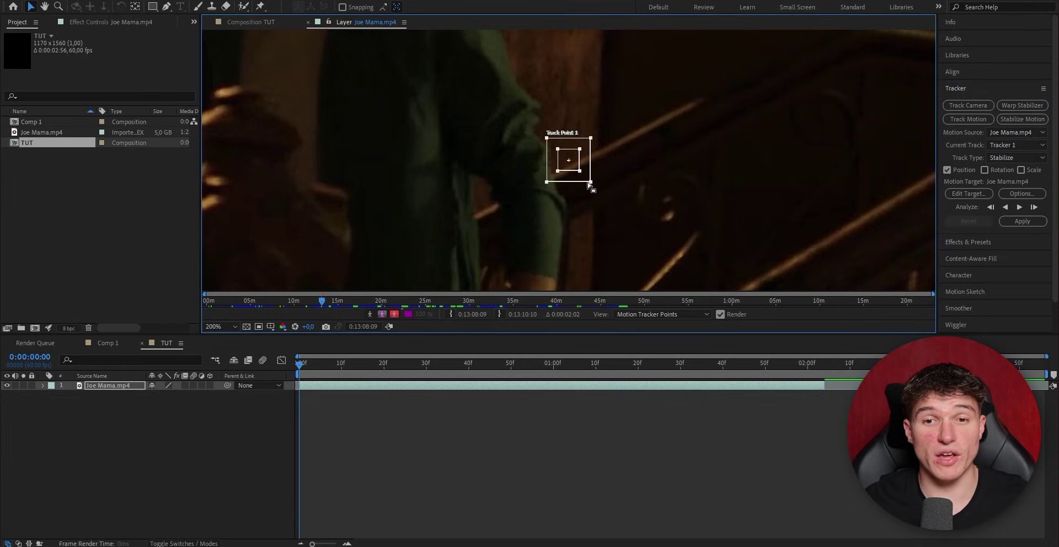
mouse_move(591, 181)
left_mouse_down()
mouse_move(597, 191)
mouse_move(591, 178)
left_mouse_up()
key("comma")
key("comma")
key("comma")
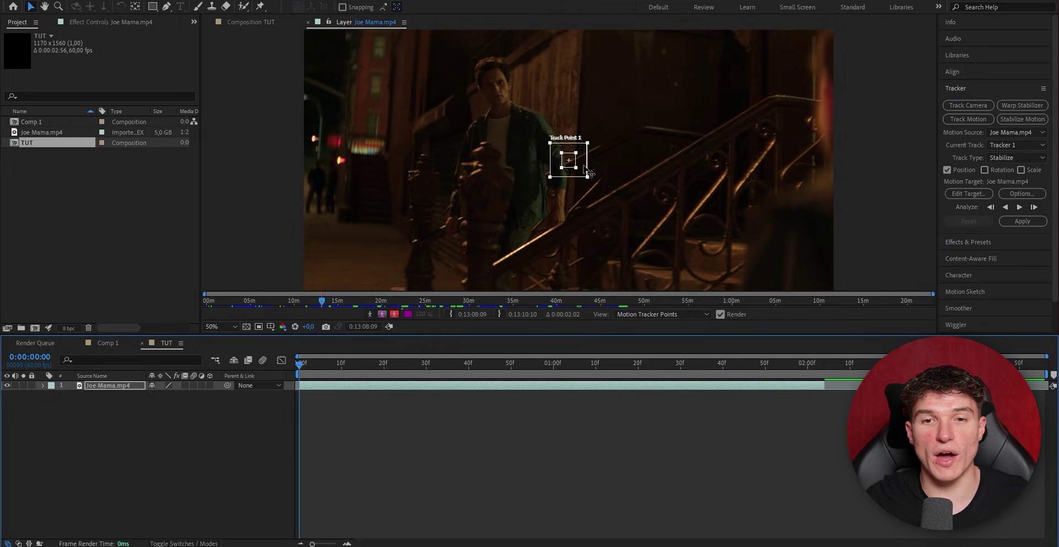
left_click_drag(589, 172, 574, 196)
scroll(574, 196, "up", 2)
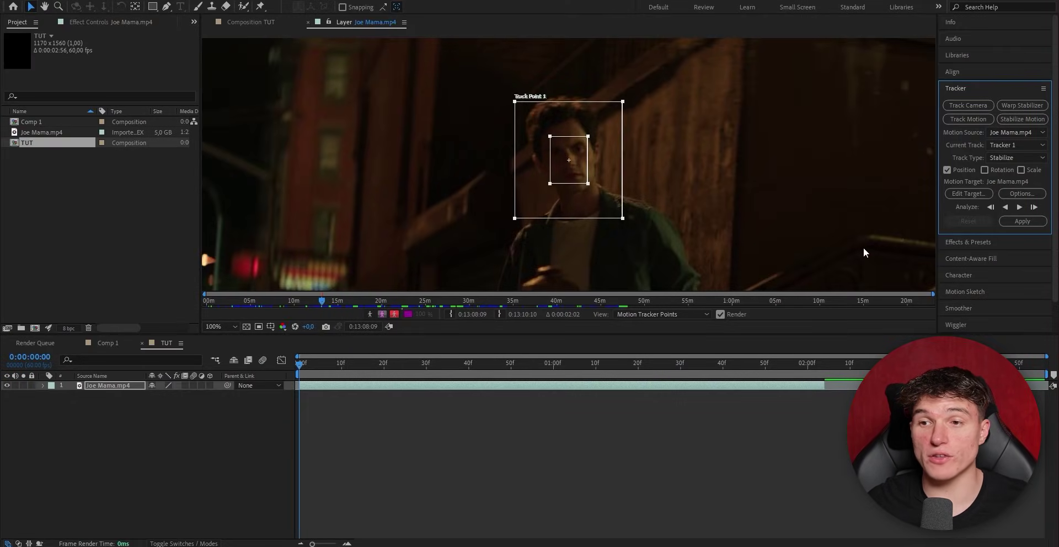
- Review Tracker 1's 'If Confidence is Below' action, keeping Stop Tracking below 80%
left_click(1022, 194)
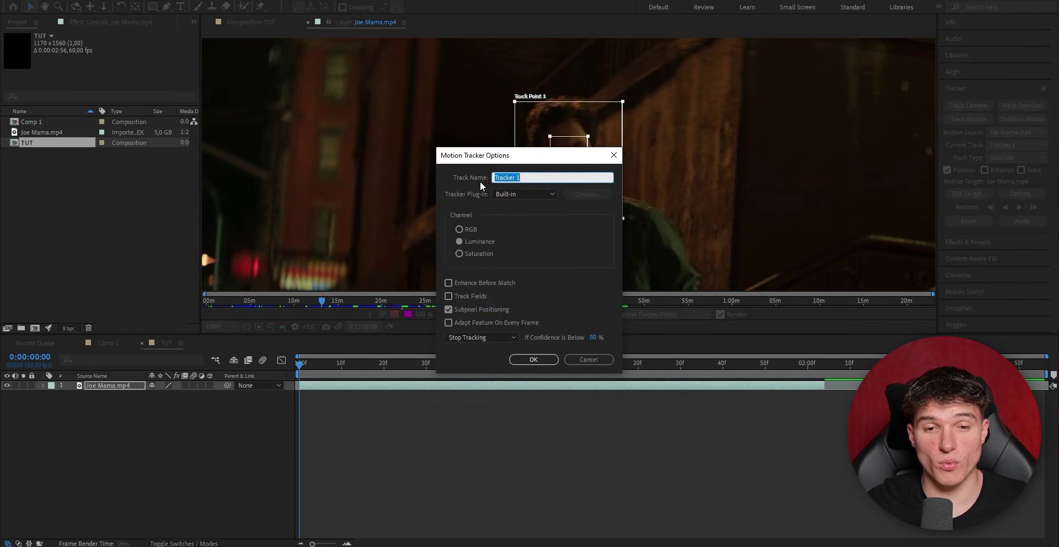
left_click(480, 338)
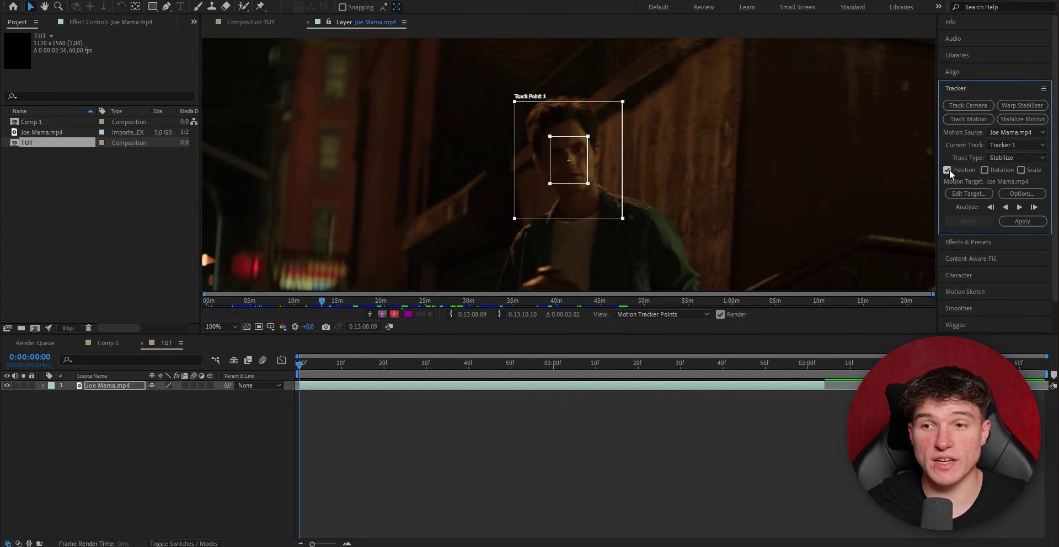
- Run Analyze Forward on Tracker 1 to follow the man's face
left_click(1020, 207)
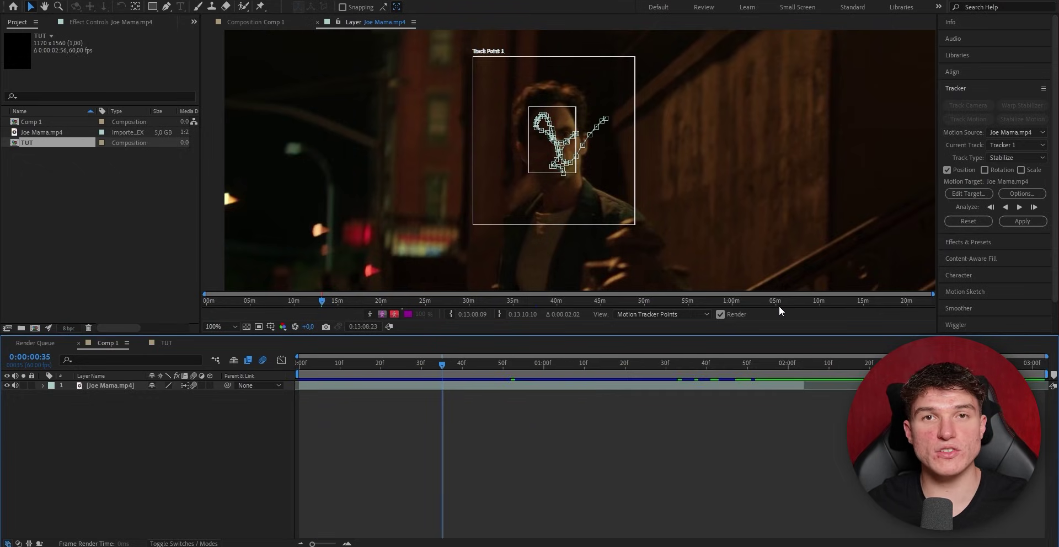
- Apply the face track to Joe Mama.mp4 with Apply Dimensions set to X Only
left_click(1012, 222)
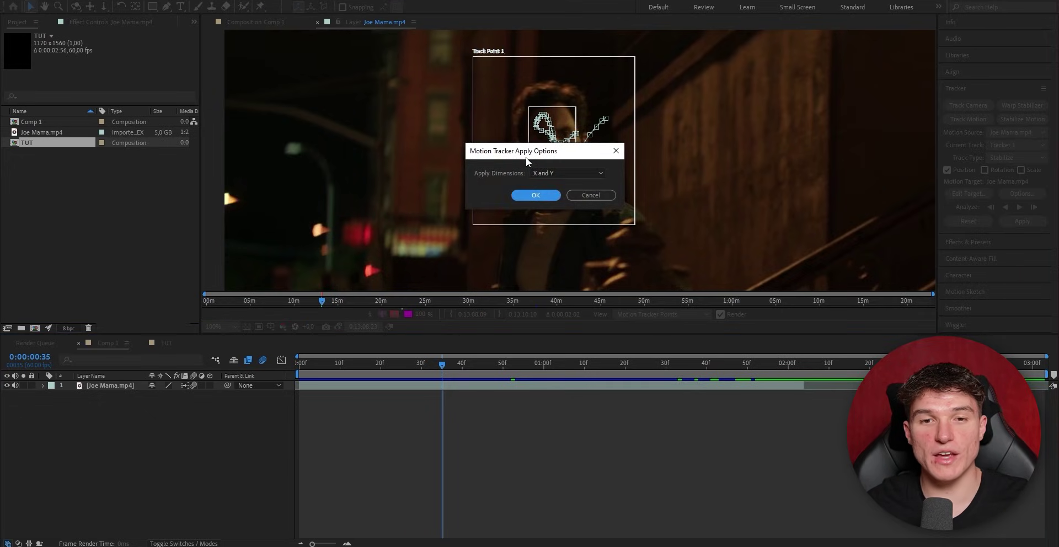
left_click(549, 172)
left_click(552, 195)
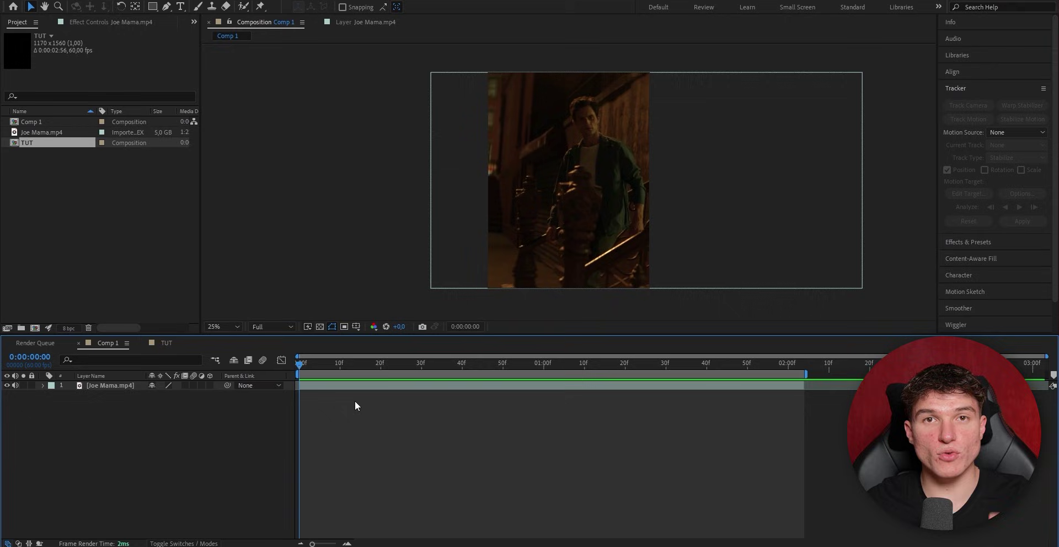
- Enable Motion Blur on the layer and in Comp 1, then preview the stabilized clip
left_click(185, 385)
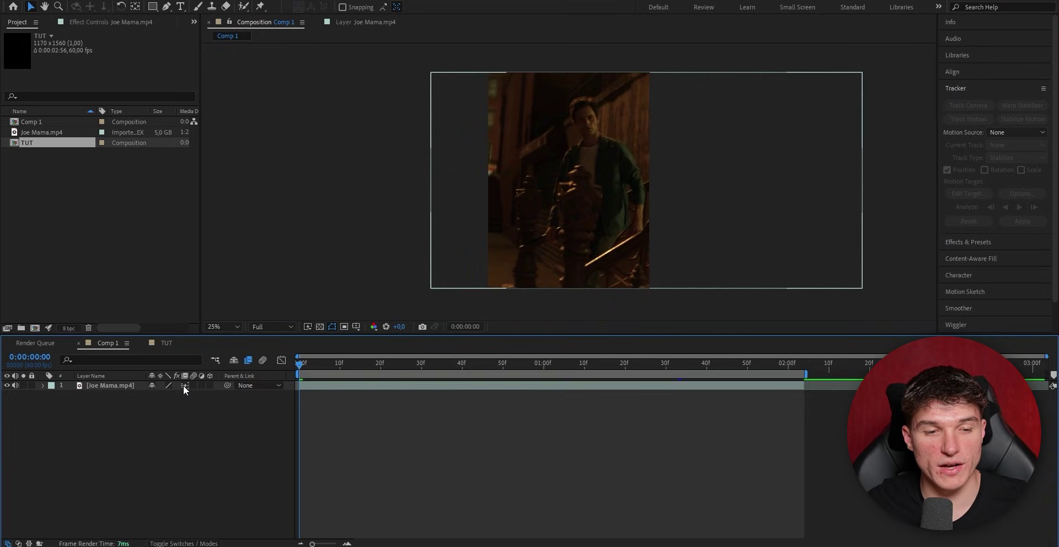
left_click(193, 385)
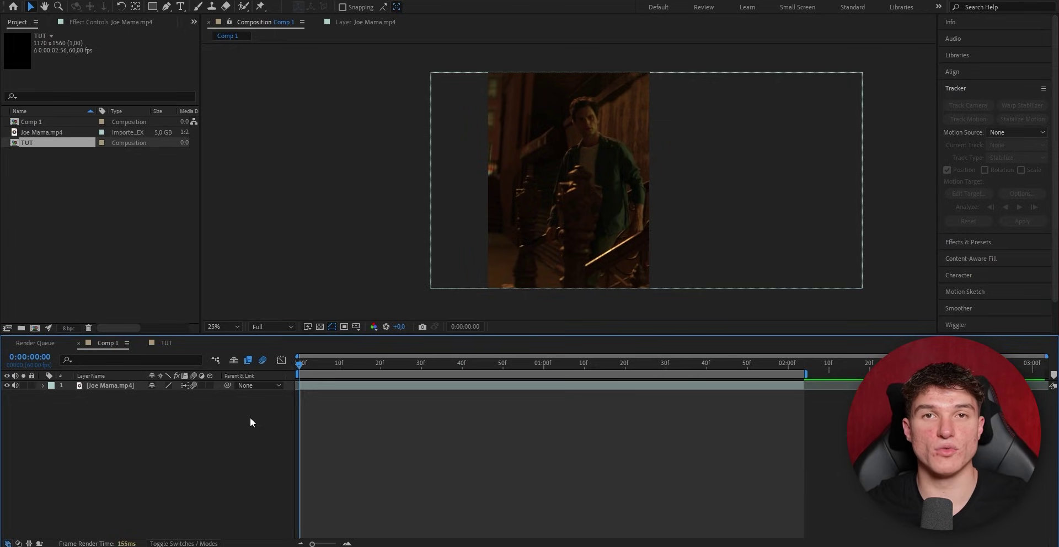
key("space")
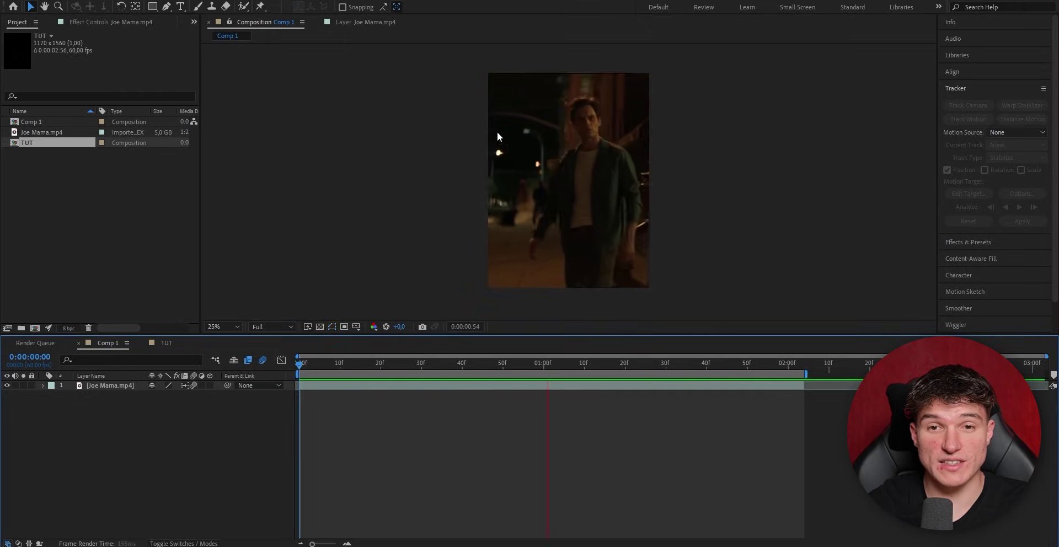
key("space")
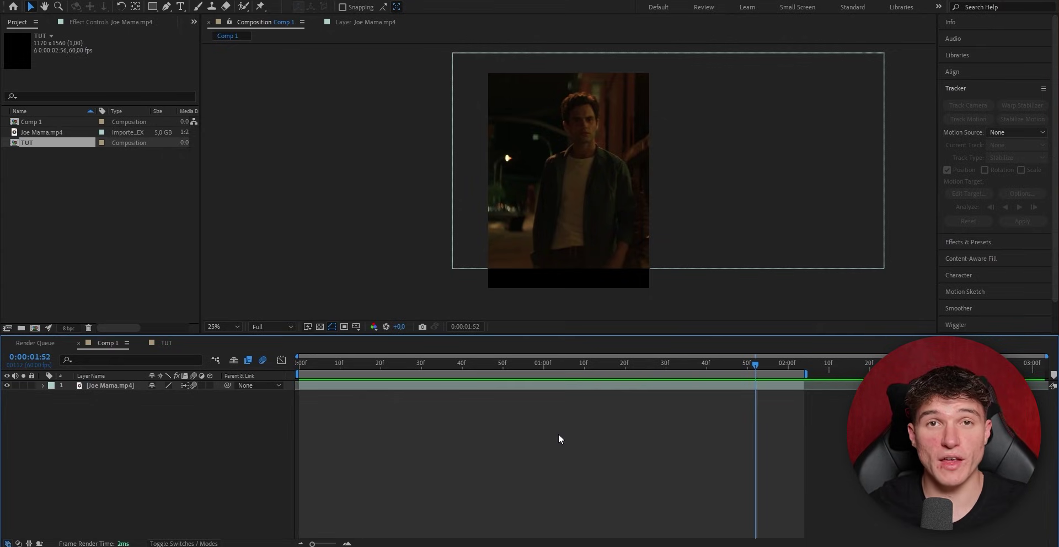
- Scrub the Joe Mama.mp4 layer's Scale up to 163%
left_click(507, 385)
key("s")
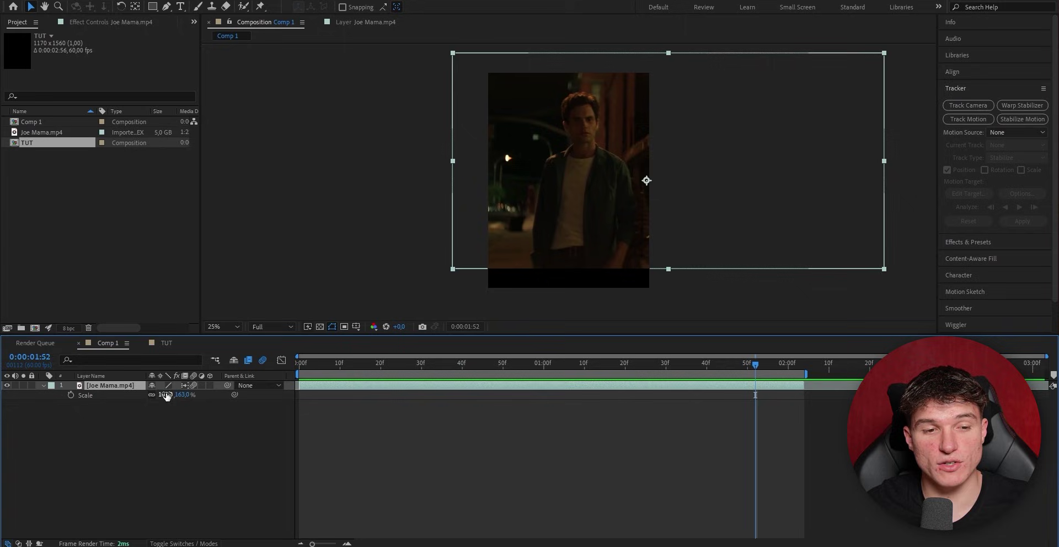
left_click_drag(166, 395, 179, 394)
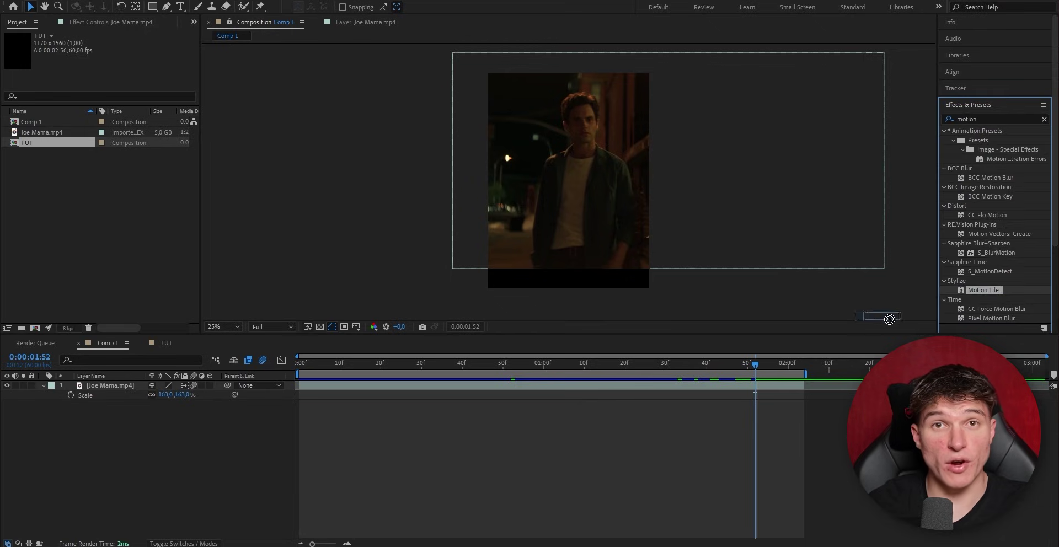
- Drag Motion Tile onto Joe Mama.mp4, set Output Height 250, and enable Mirror Edges
left_click_drag(983, 290, 665, 395)
type("2")
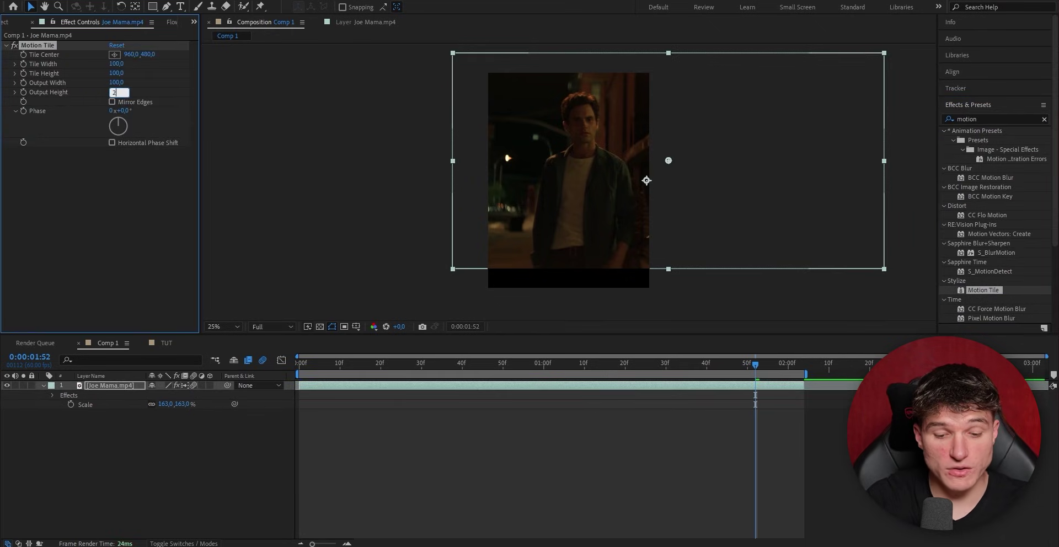
type("50")
key("Return")
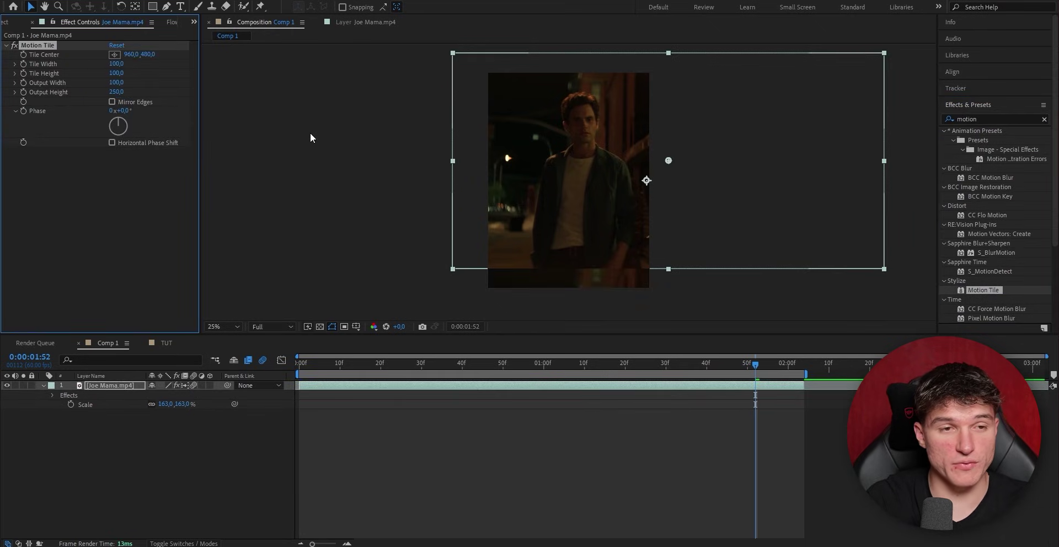
left_click(113, 102)
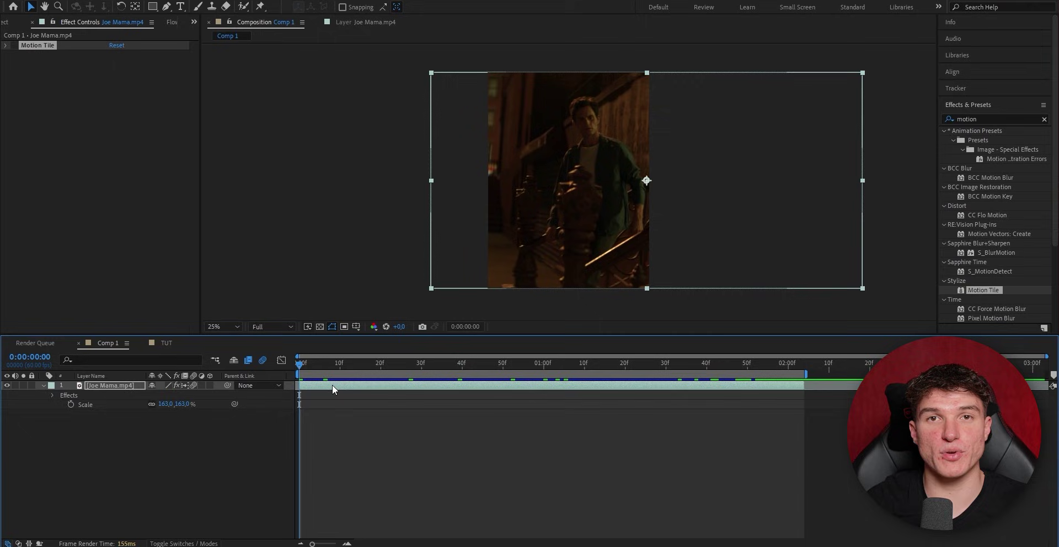
- Set Scale to 178%, keyframe Position lower at frame 16 to hide the gap, then preview
key("p")
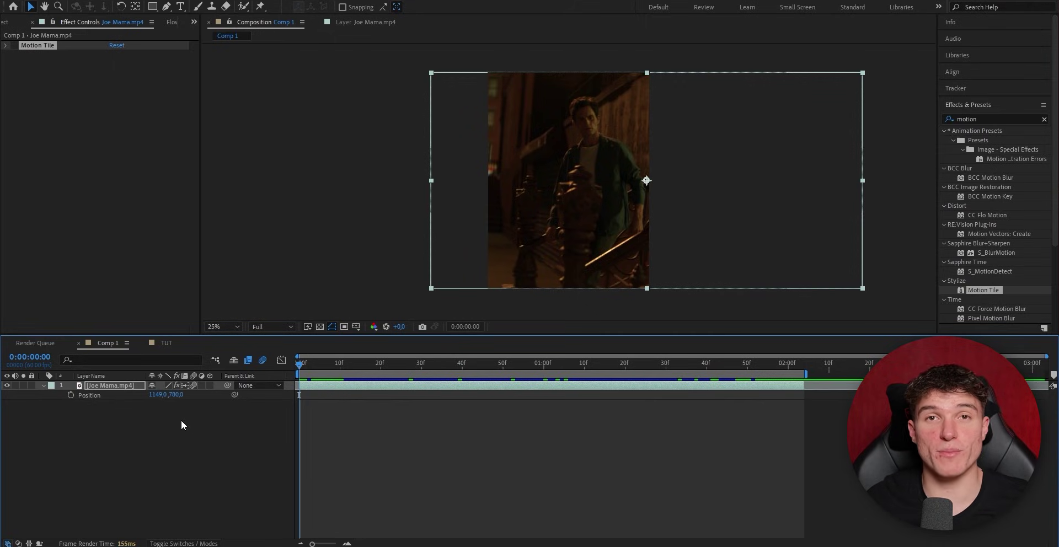
key("s")
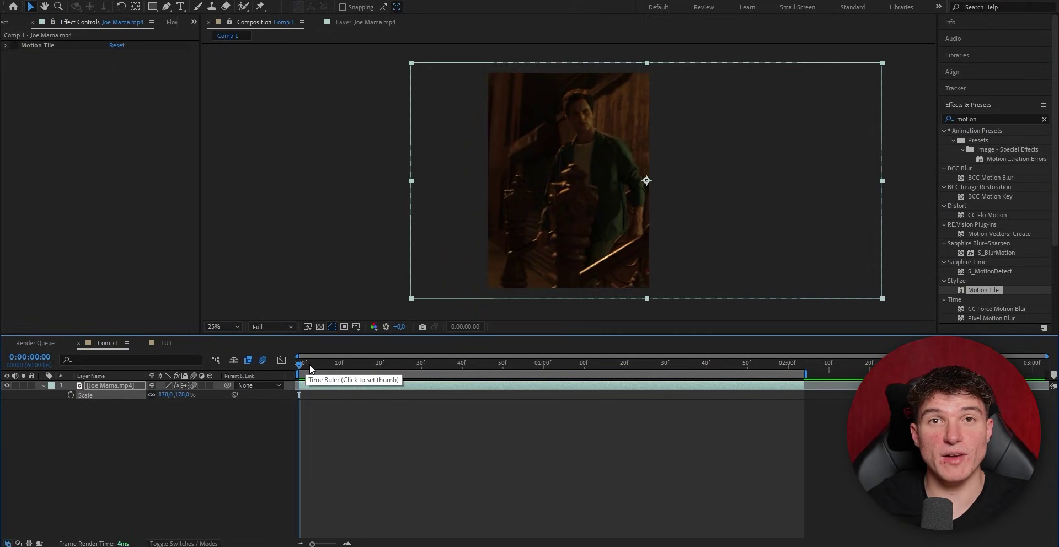
left_click_drag(309, 364, 365, 364)
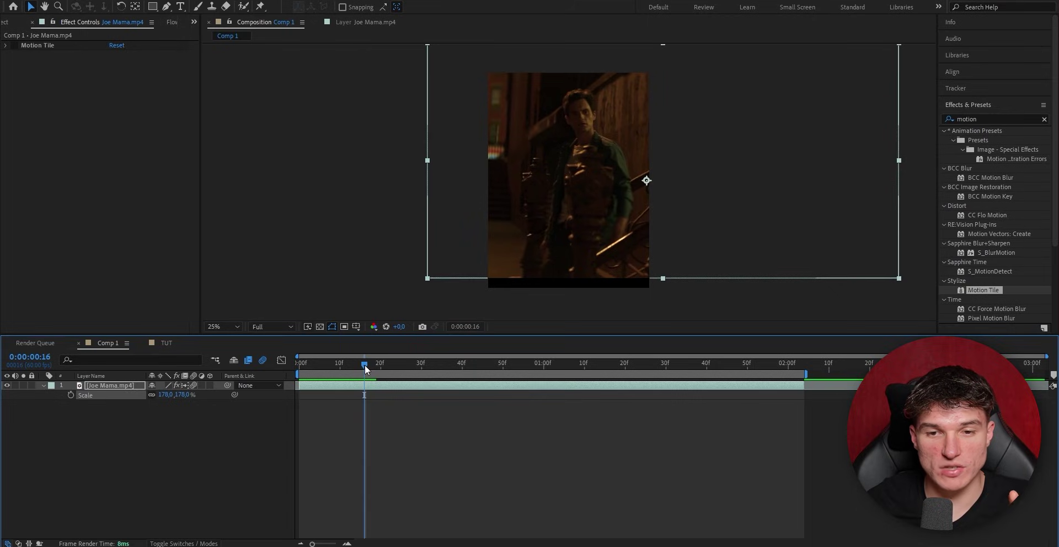
key("p")
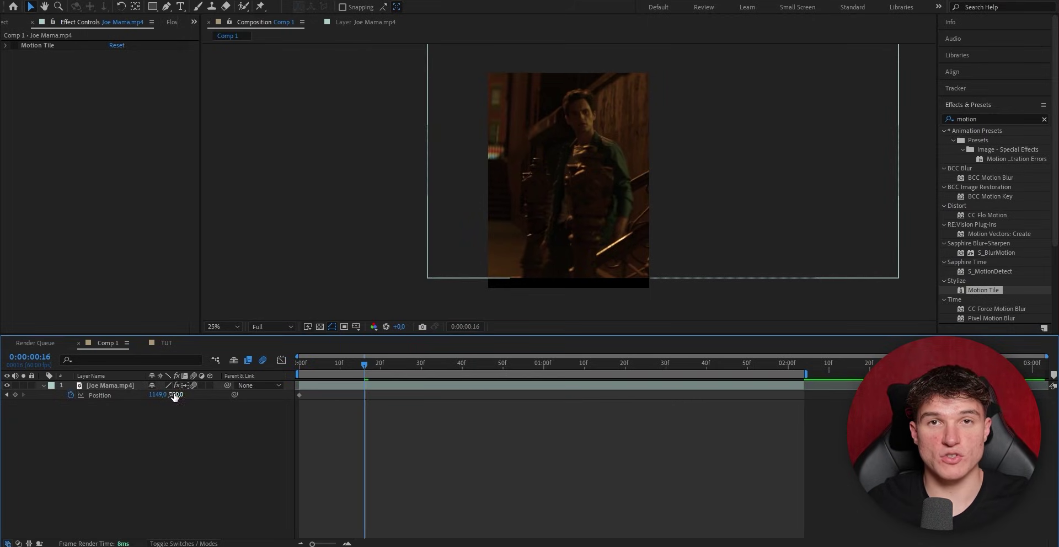
left_click_drag(184, 396, 218, 397)
key("Home")
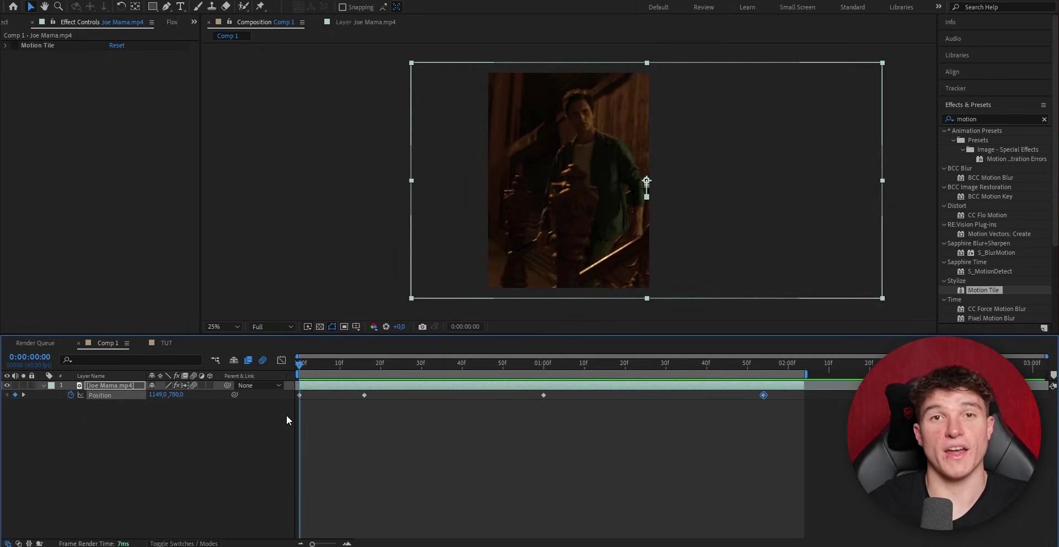
key("space")
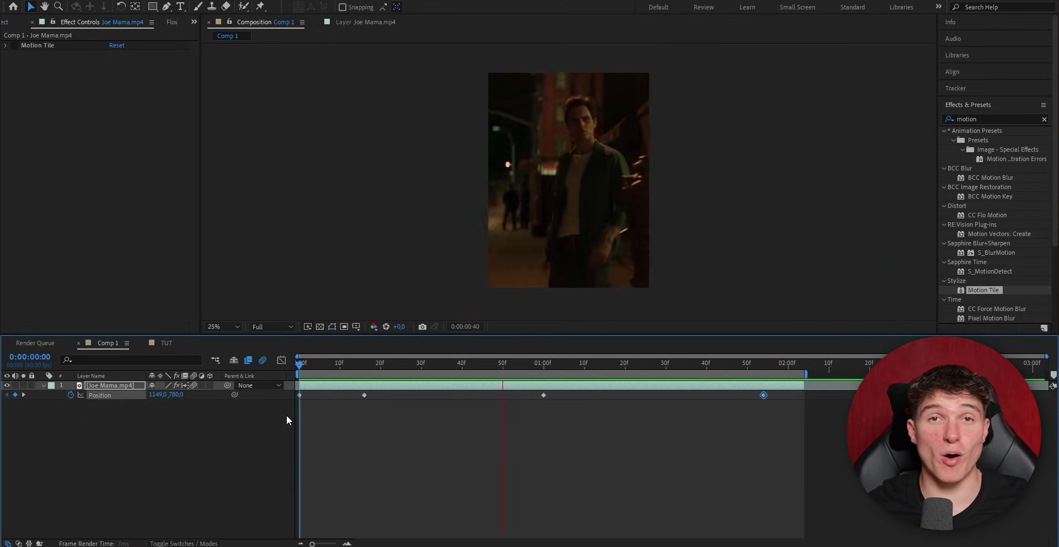